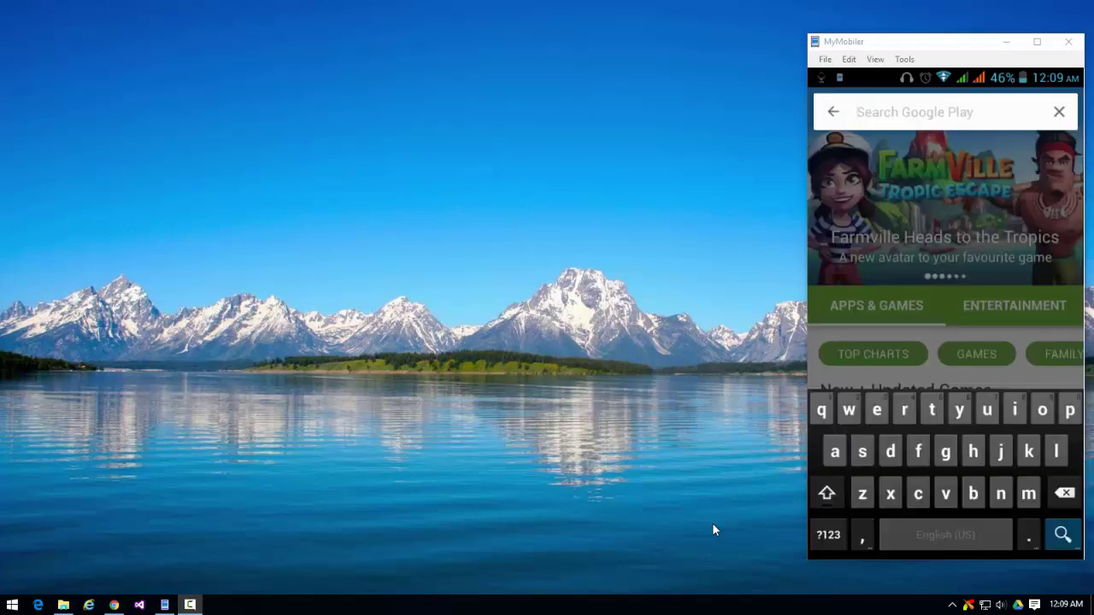
Step: Search the Play Store for 'soundwire' and install SoundWire (free), accepting its permissions
text(sou)
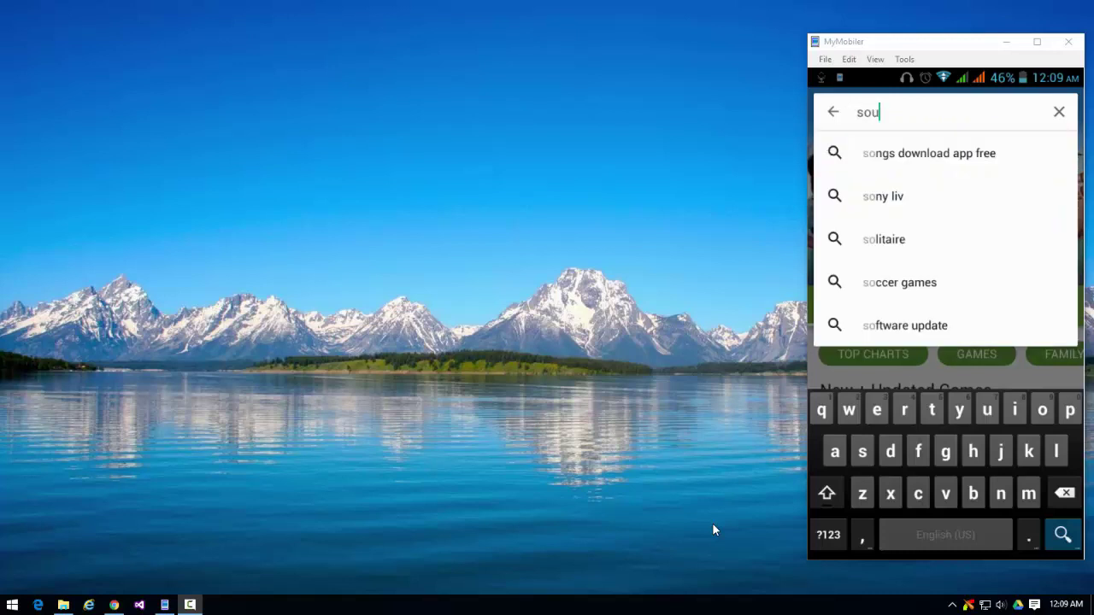
text(nswi)
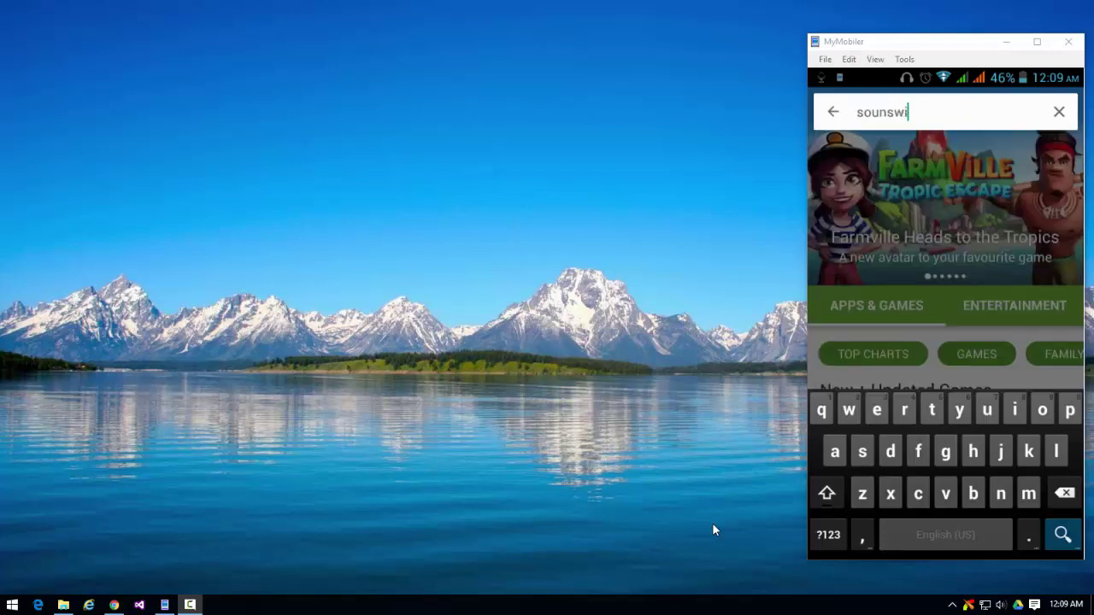
key(BackSpace)
key(BackSpace)
key(BackSpace)
text(dw)
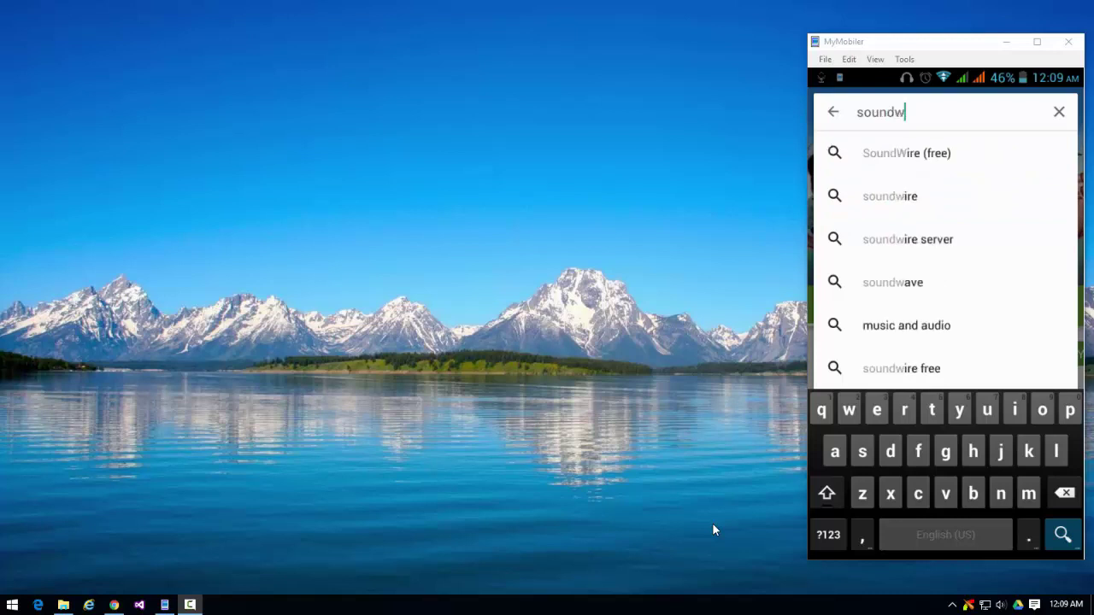
key(Down)
key(Return)
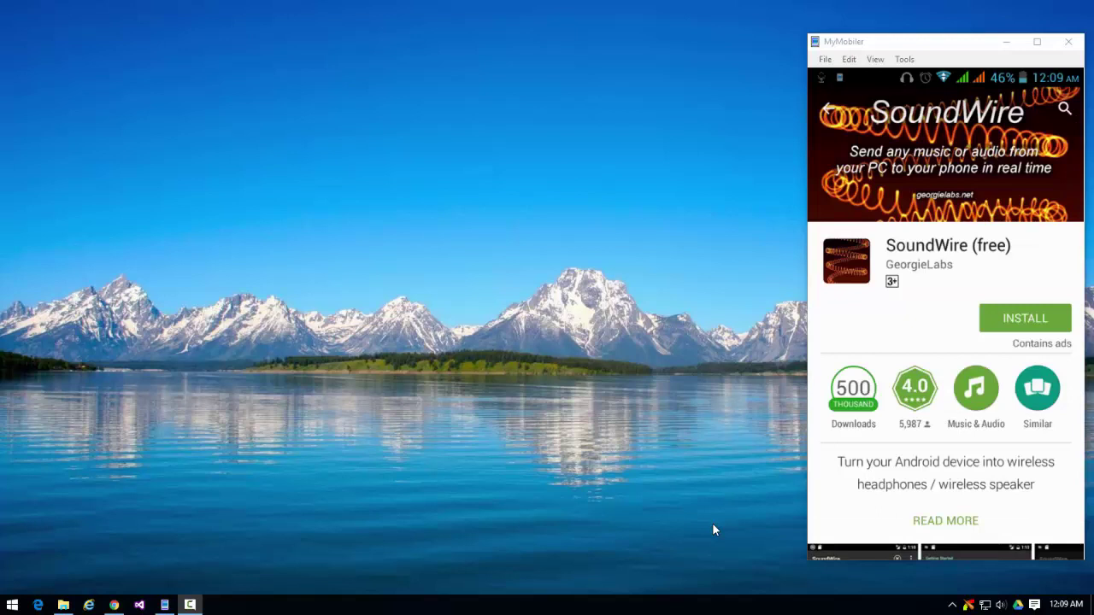
key(Return)
key(Escape)
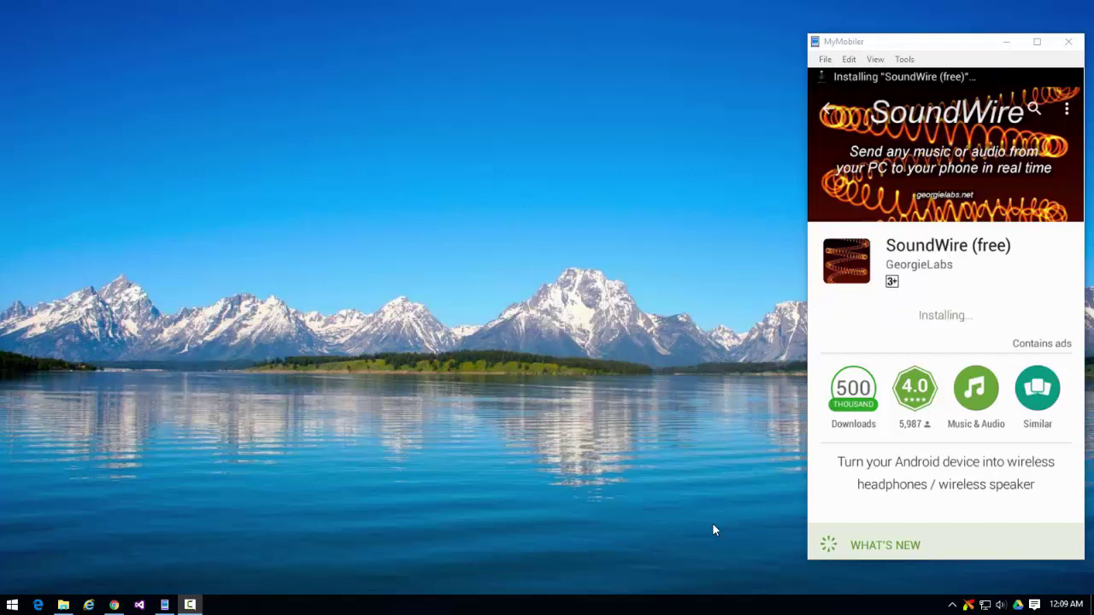
Step: Go to georgielabs.net in Chrome and download the Windows 7/8/10 SoundWire Server zip
click(113, 602)
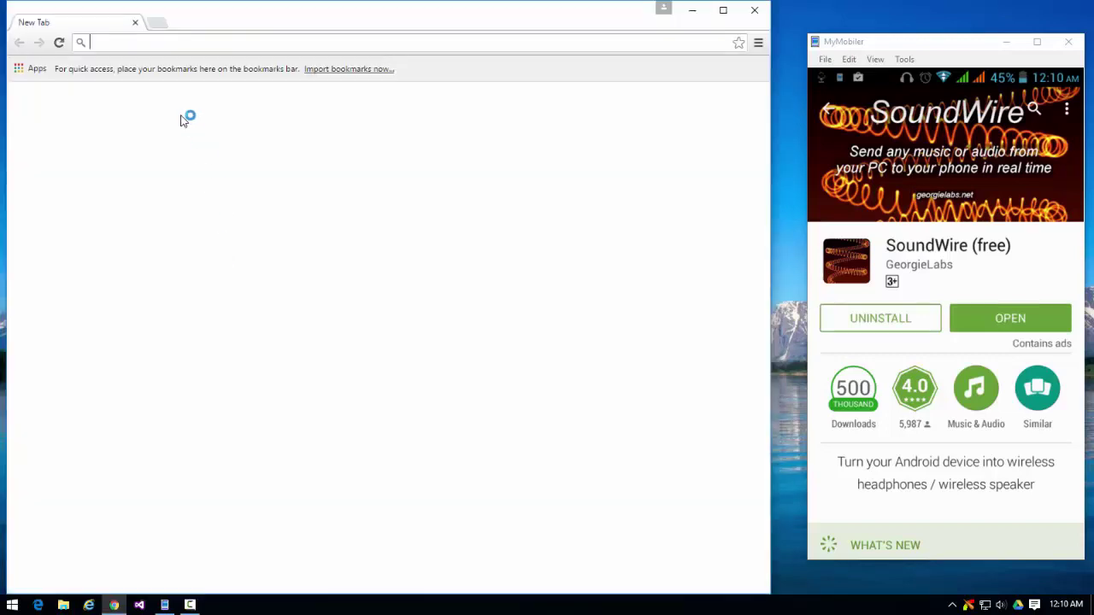
text(geor)
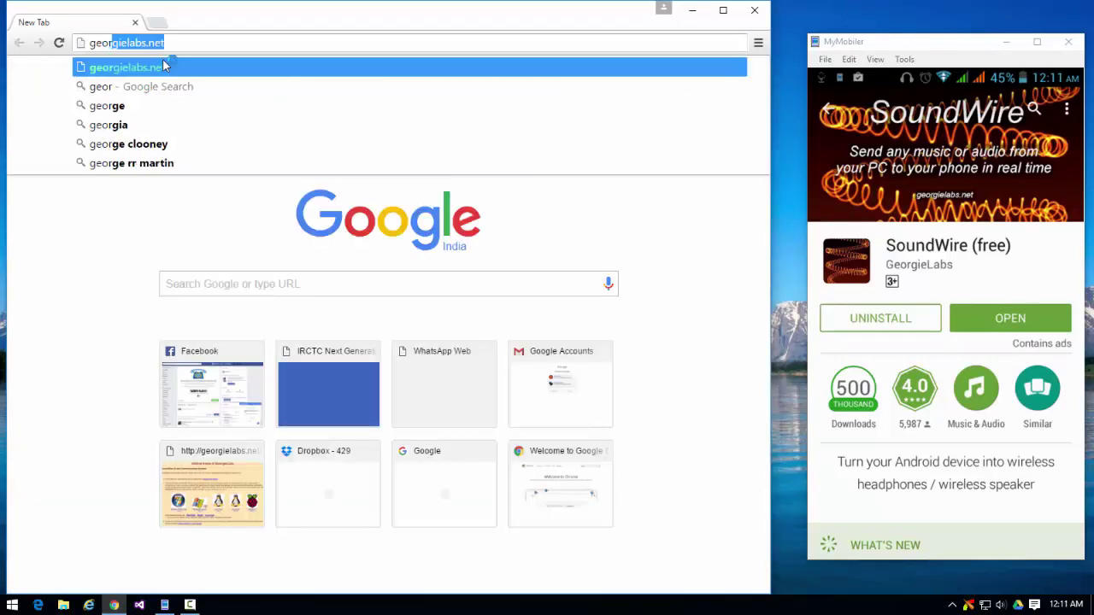
text(gielabs)
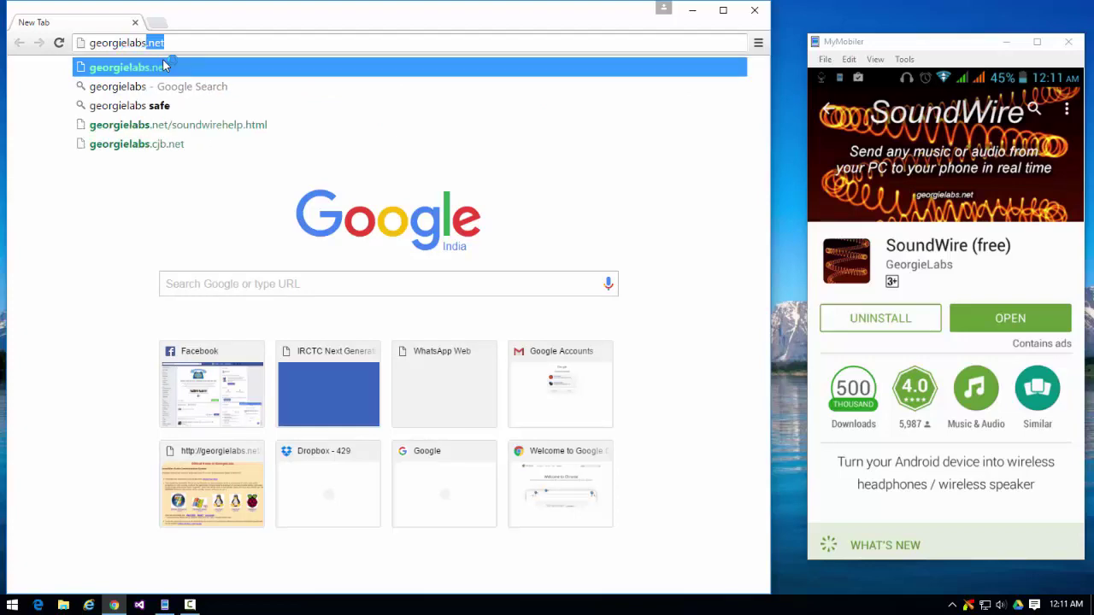
text(.net)
key(Return)
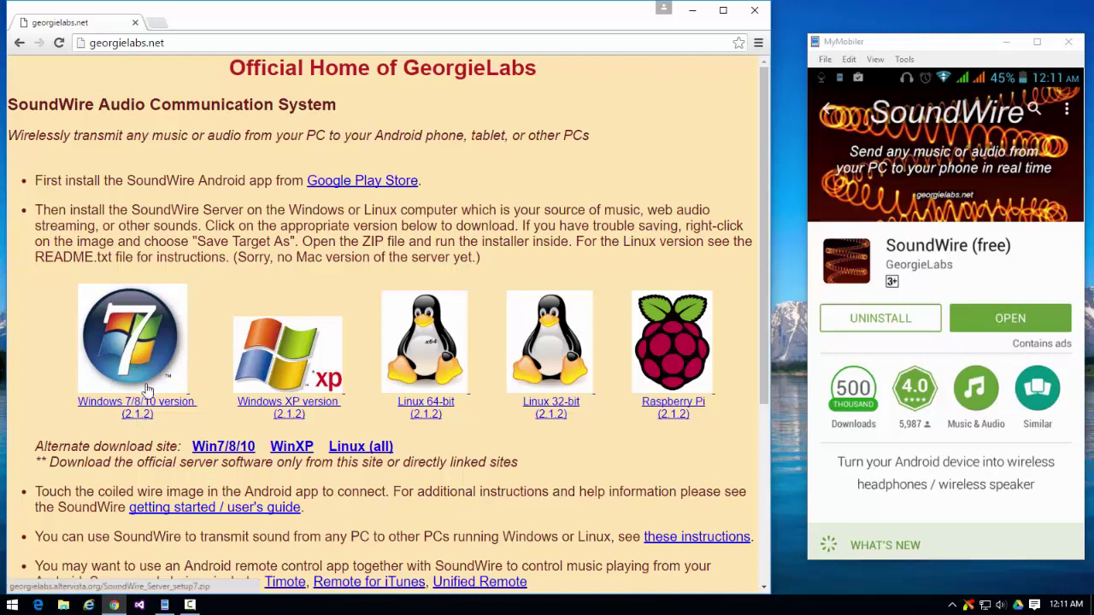
click(145, 406)
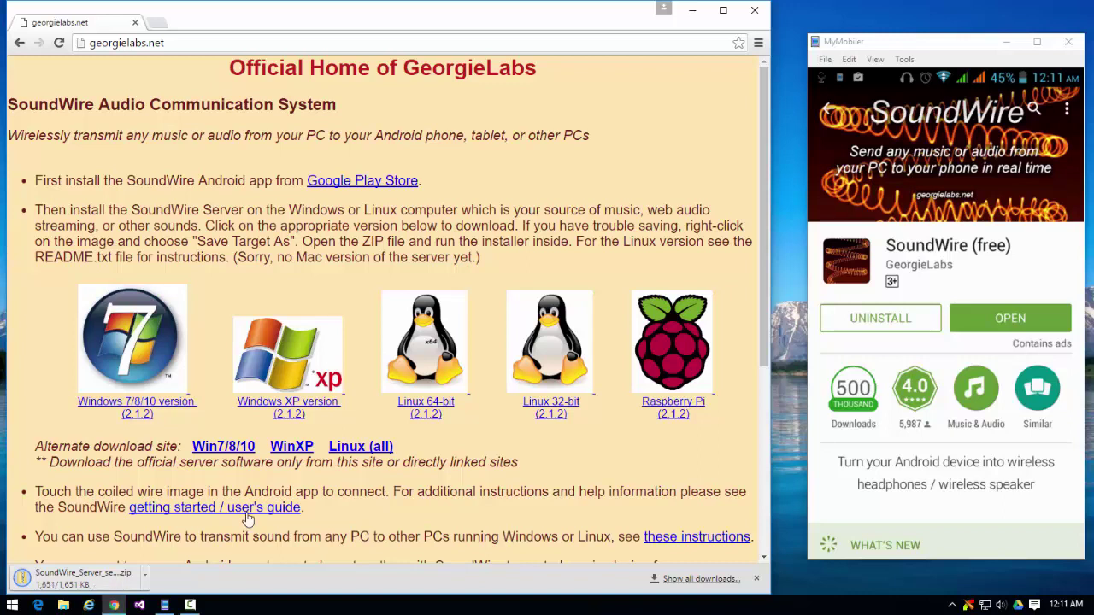
Step: Extract SoundWire_Server_setup7.zip to its suggested folder and launch SoundWire_Server_setup7.exe
click(147, 581)
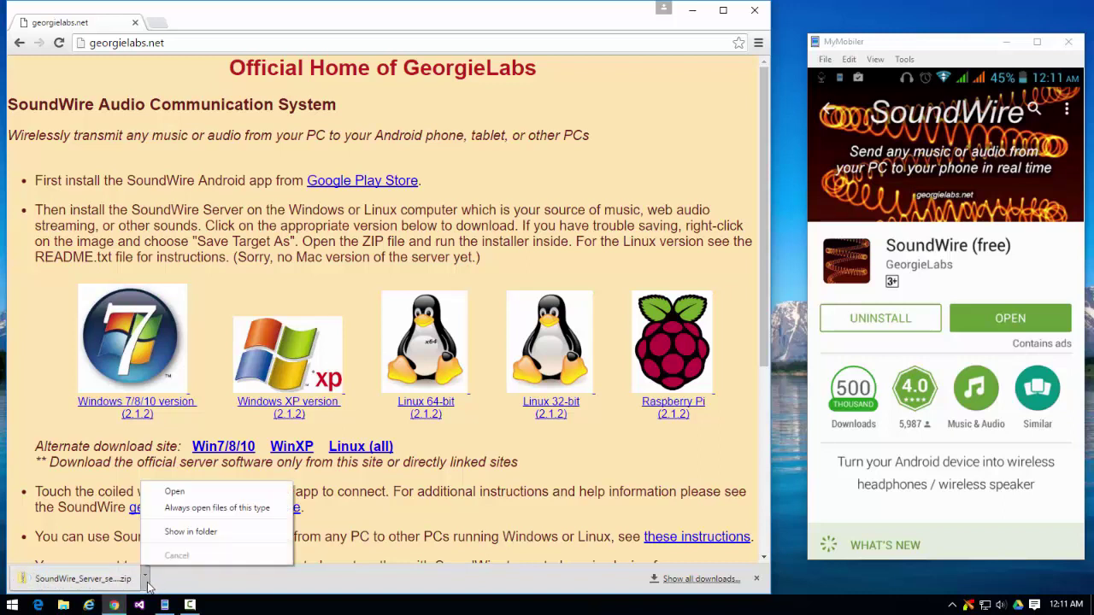
click(175, 531)
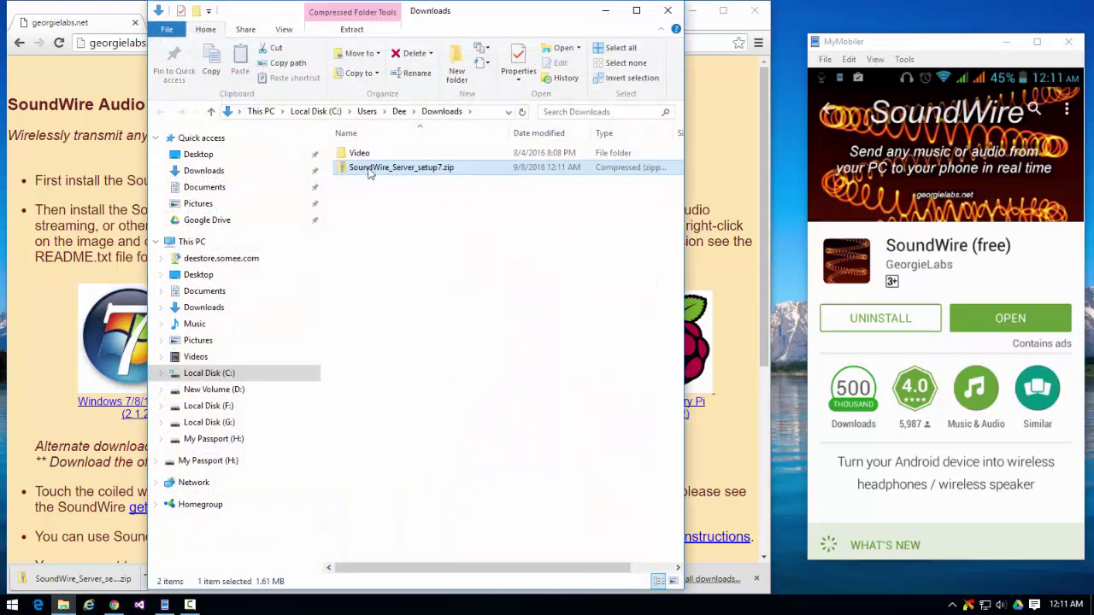
right_click(368, 168)
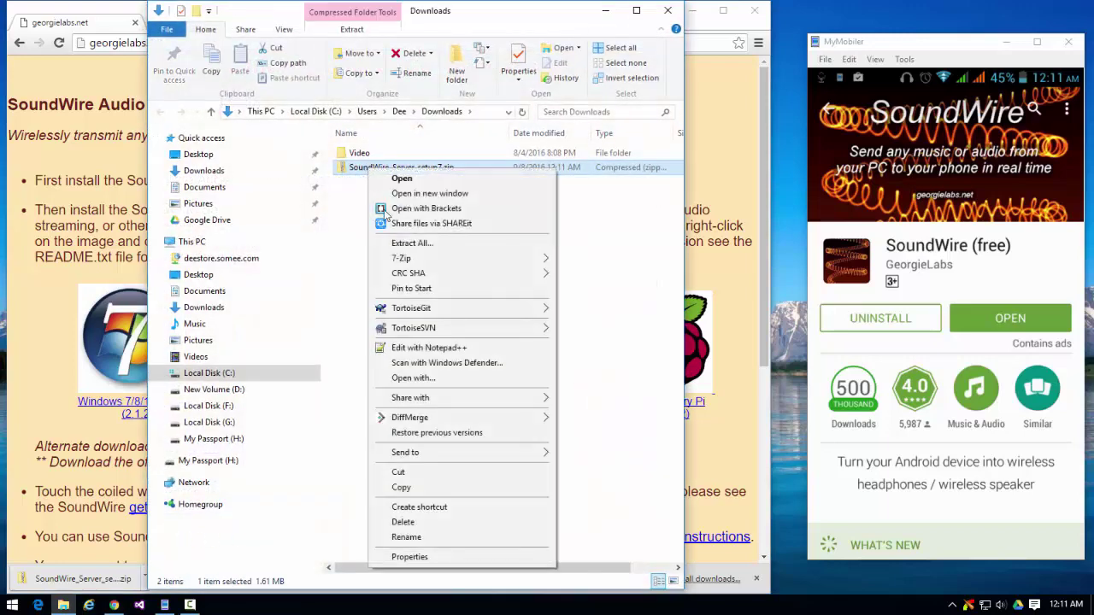
click(410, 243)
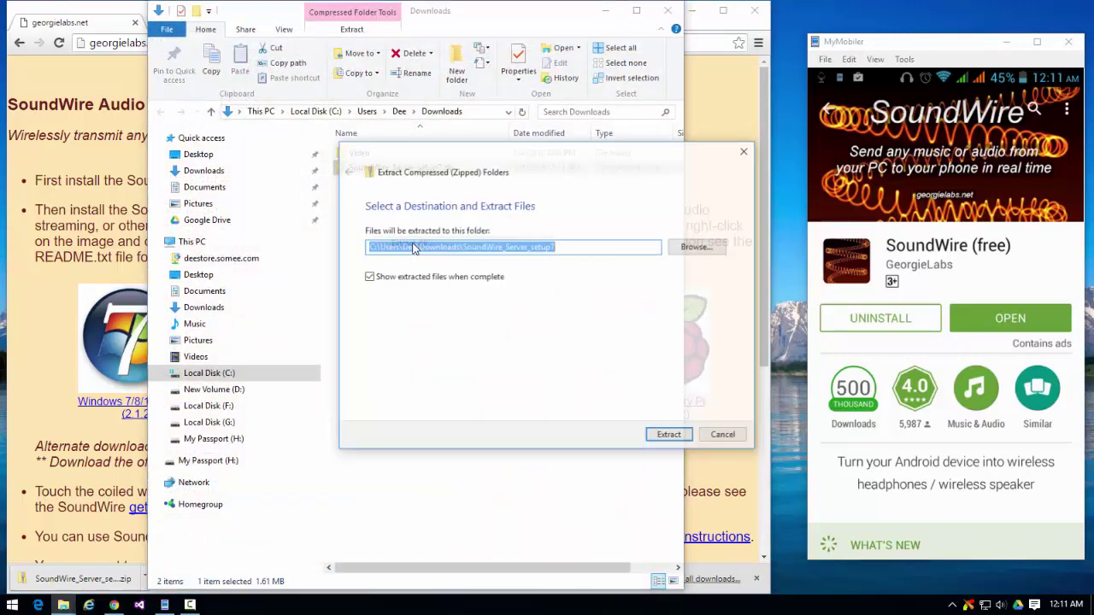
click(671, 437)
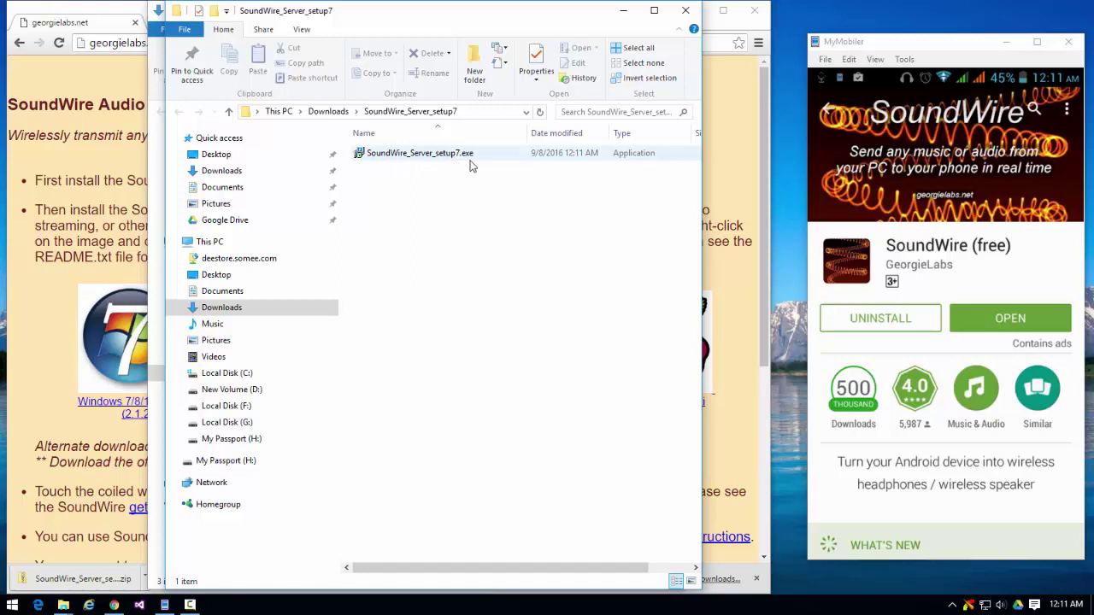
click(427, 159)
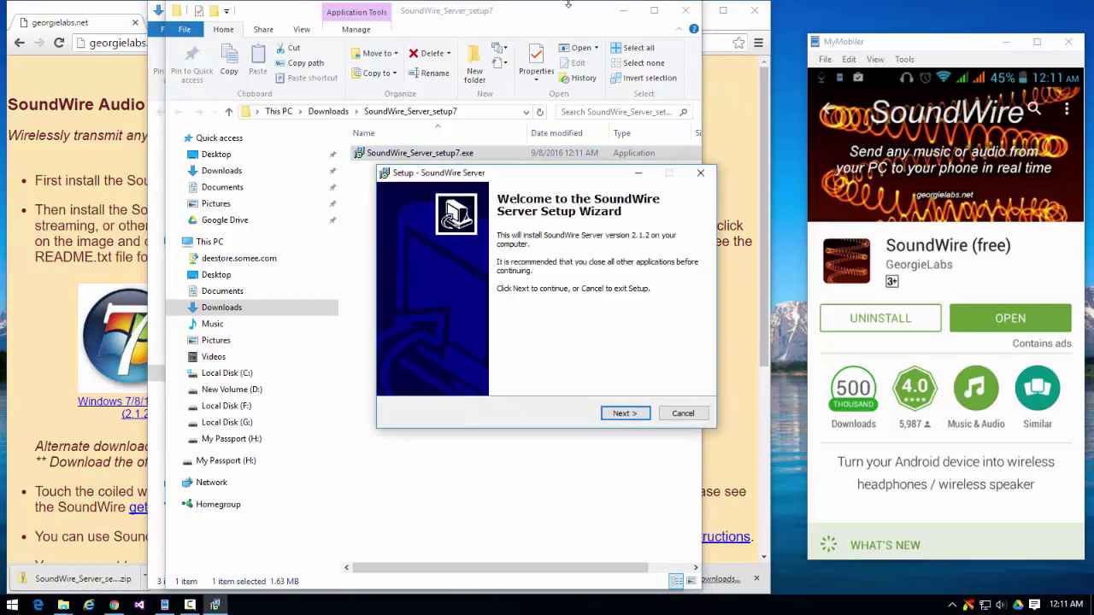
Step: Accept the license and keep the default install location and Start menu folder
click(608, 10)
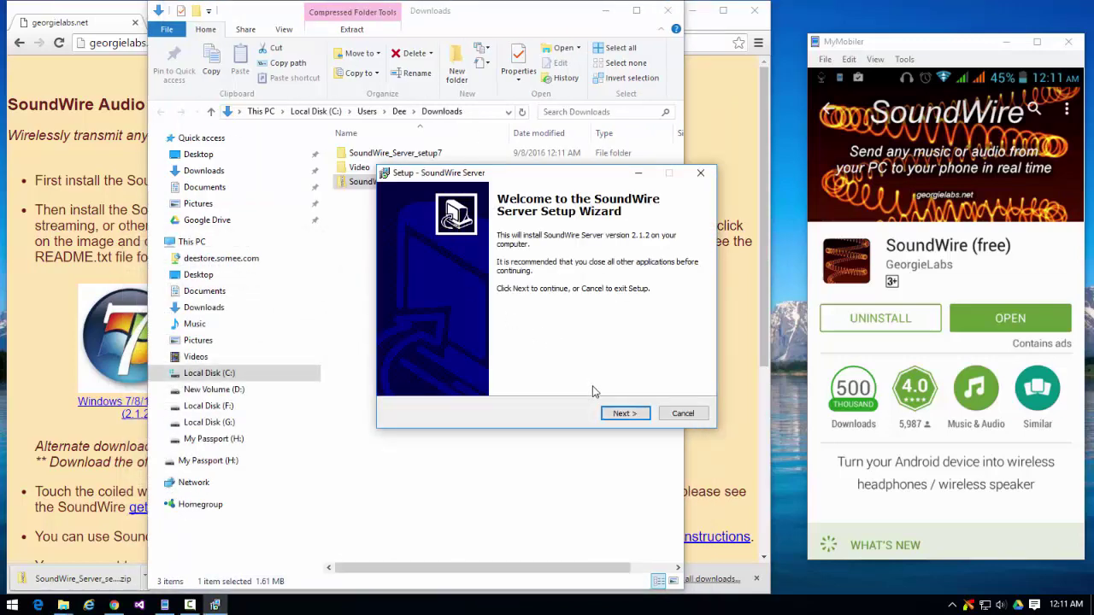
click(610, 415)
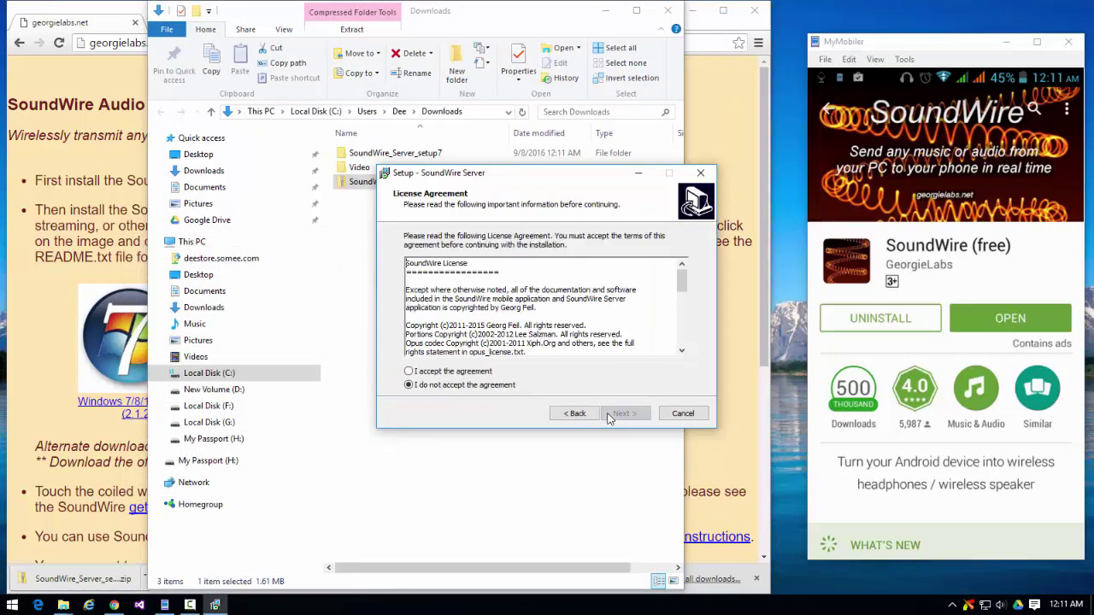
click(463, 373)
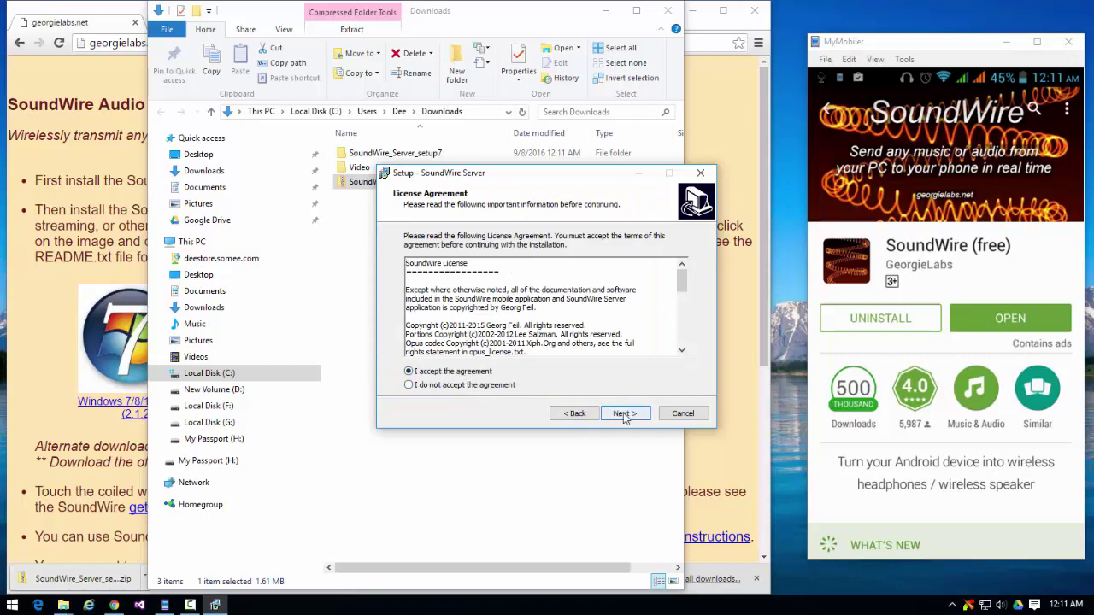
click(625, 415)
click(625, 414)
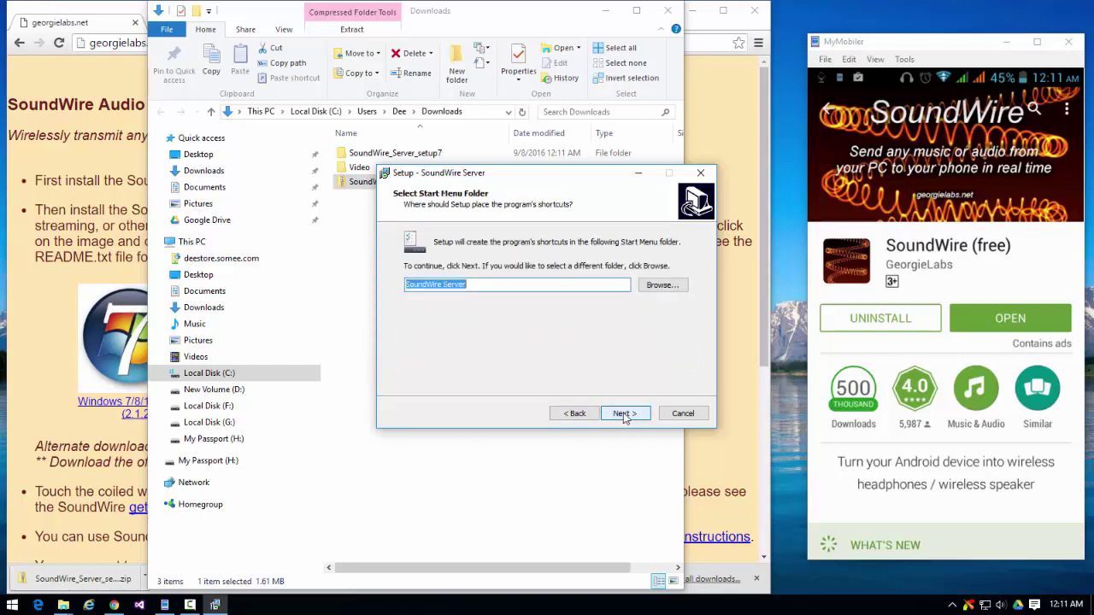
click(625, 415)
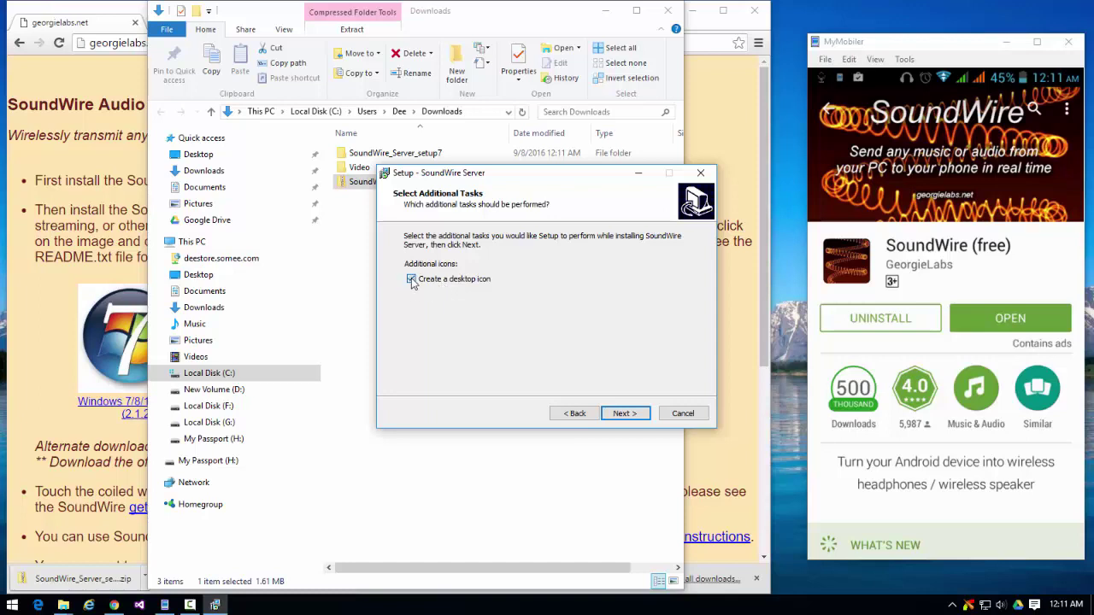
Step: Install SoundWire Server without a desktop icon, then minimize File Explorer and Chrome
click(411, 279)
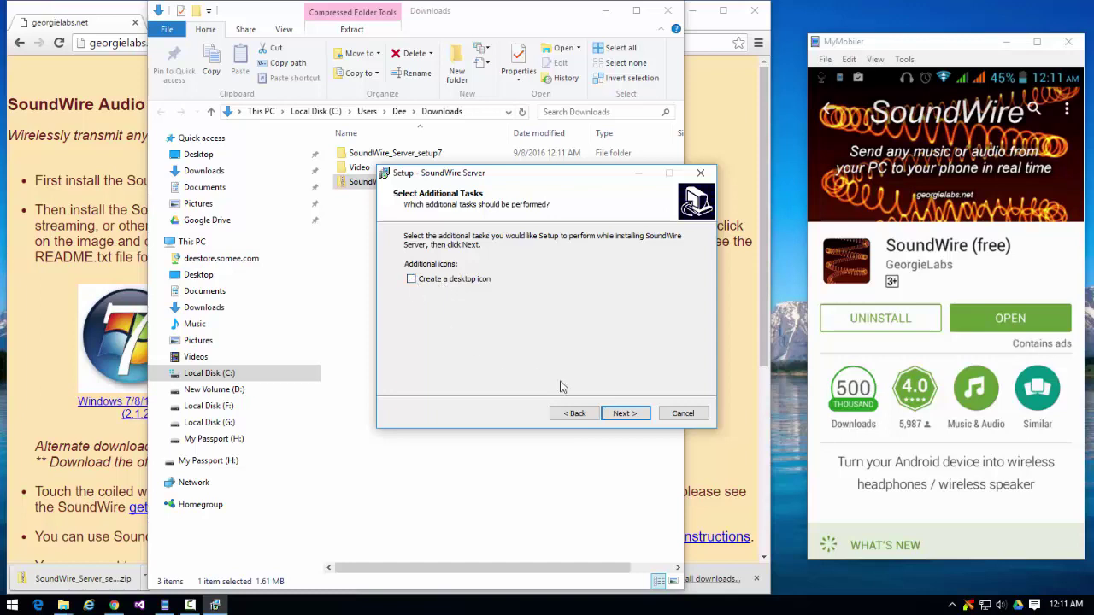
click(622, 416)
click(614, 417)
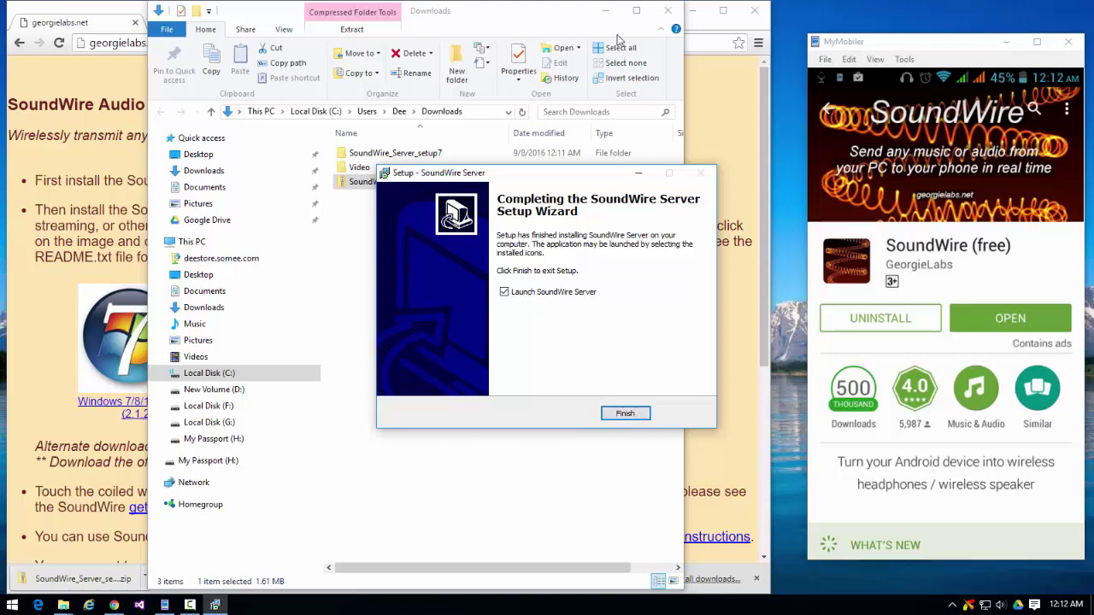
click(606, 12)
click(689, 11)
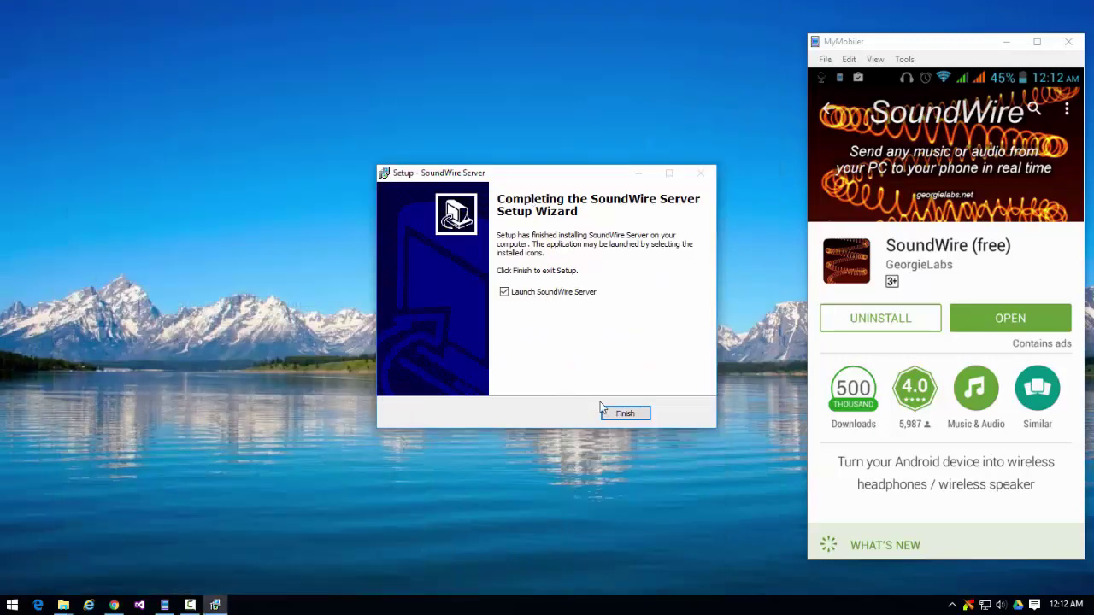
Step: Launch SoundWire Server, dismiss the sample-rate warning, and open the SoundWire app on the phone
click(613, 413)
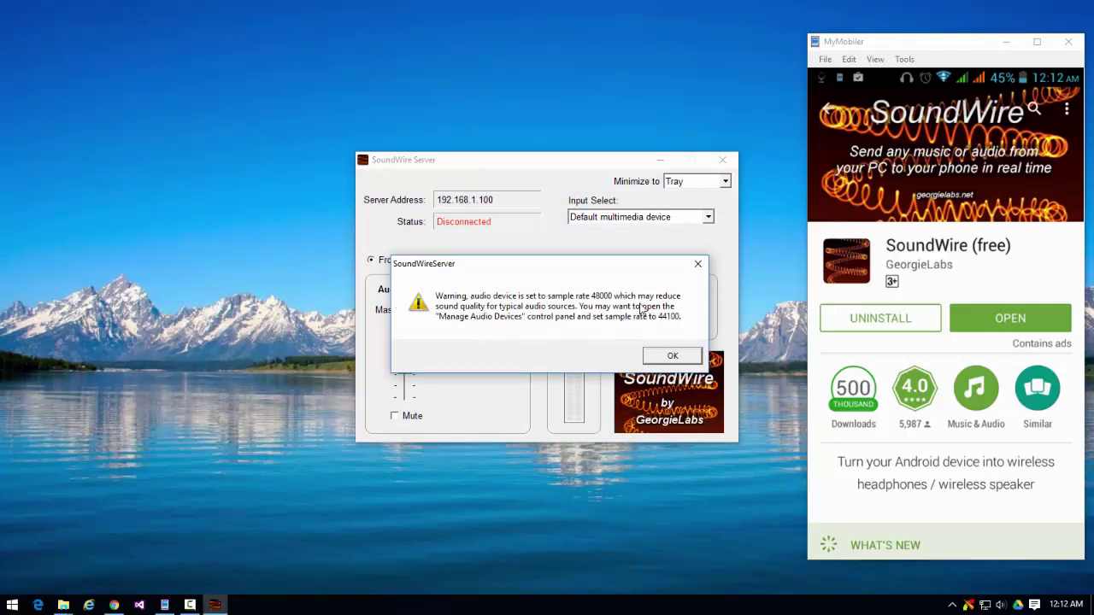
click(664, 357)
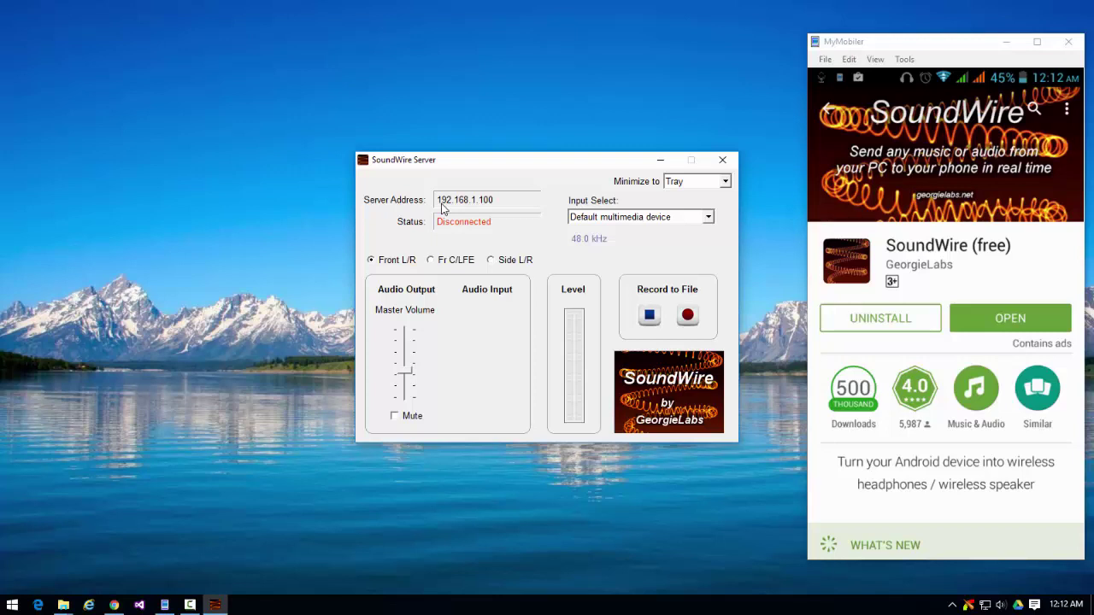
click(1017, 322)
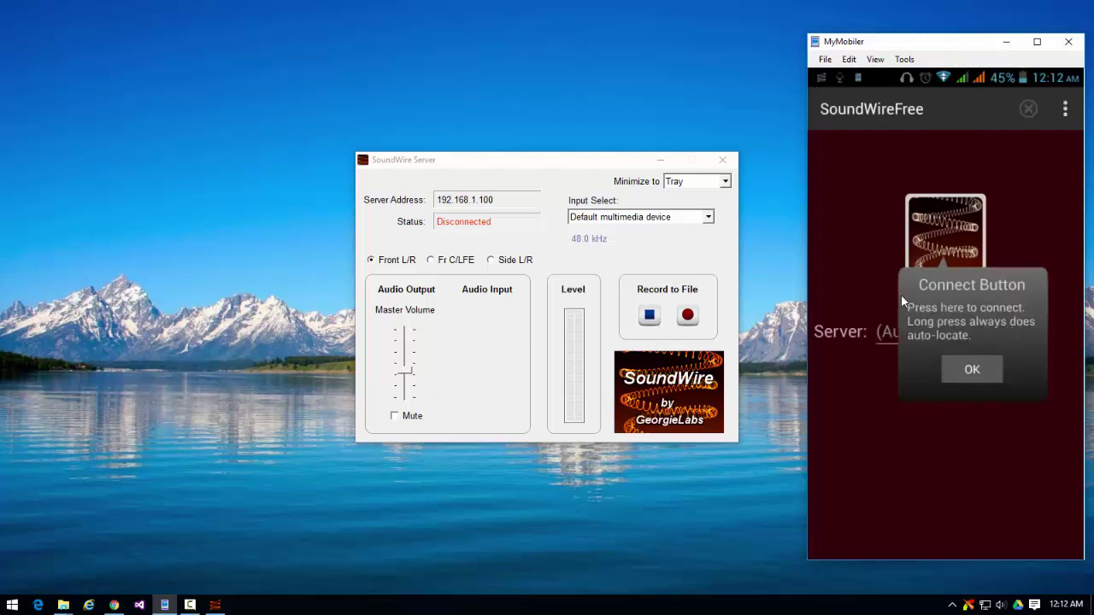
Step: Set the phone app's server address to 192.168.1.100 and tap the logo to connect
click(970, 369)
click(870, 338)
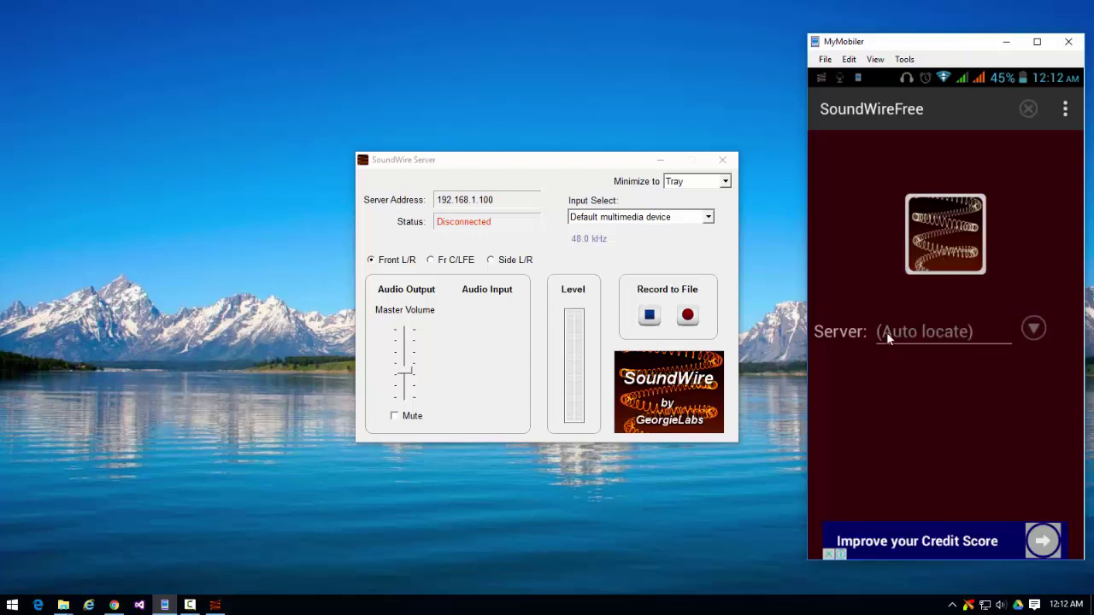
click(896, 334)
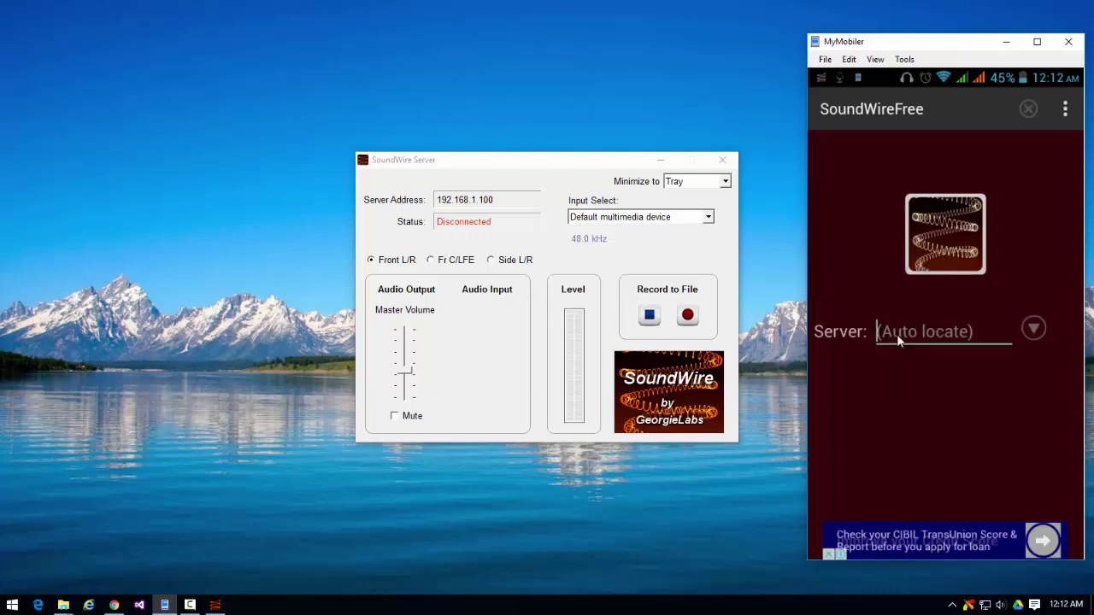
text(1)
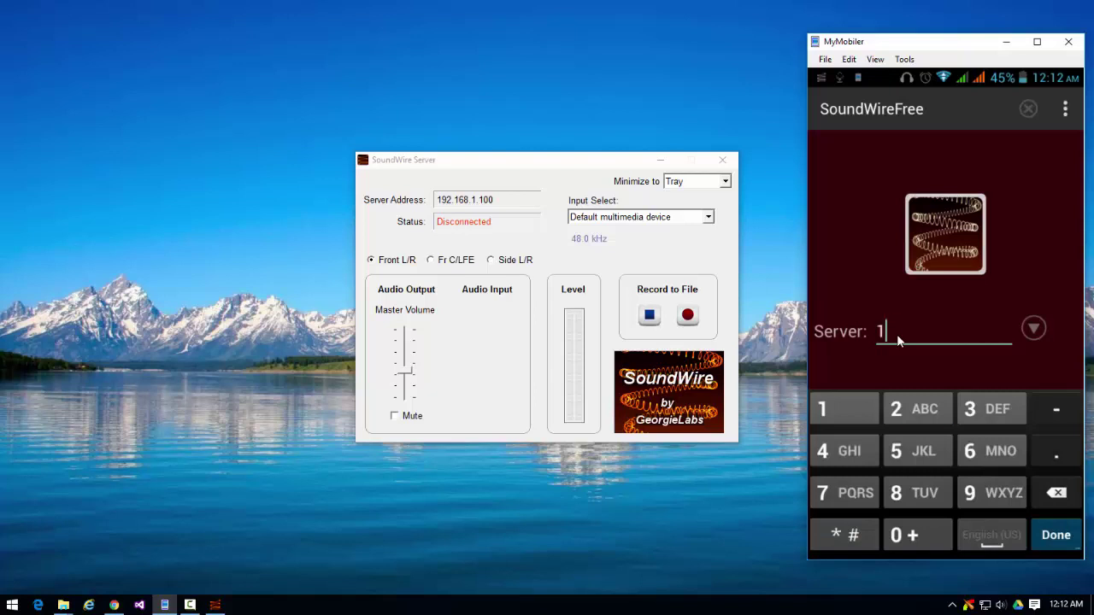
text(92.16)
text(8.1.)
text(100)
click(940, 229)
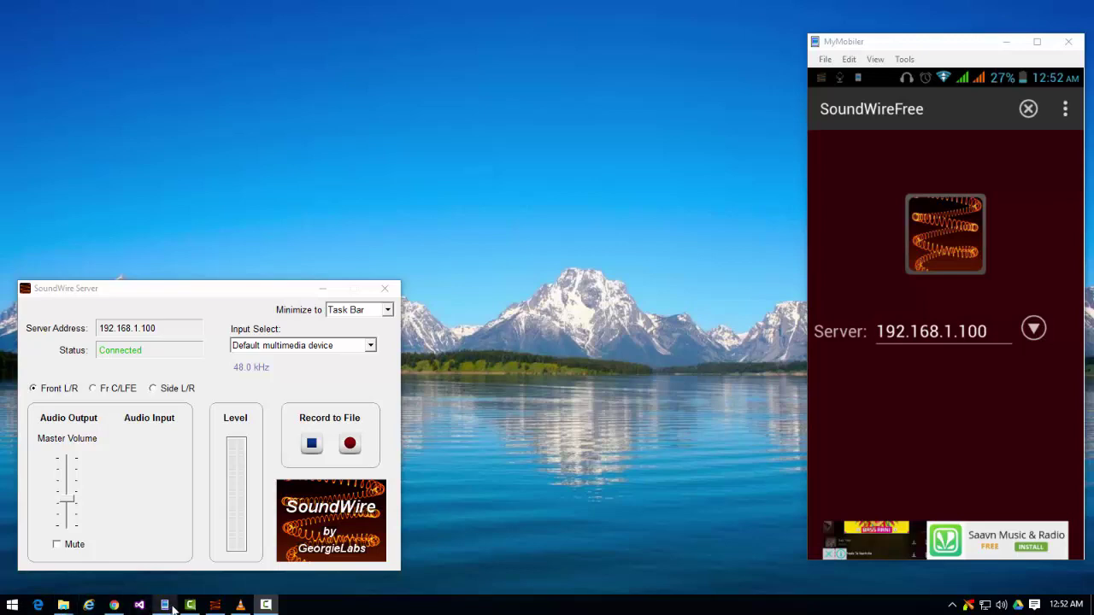
Step: Restore VLC and play the Kala Chashma - Baar Baar Dekho video from its playlist
click(240, 605)
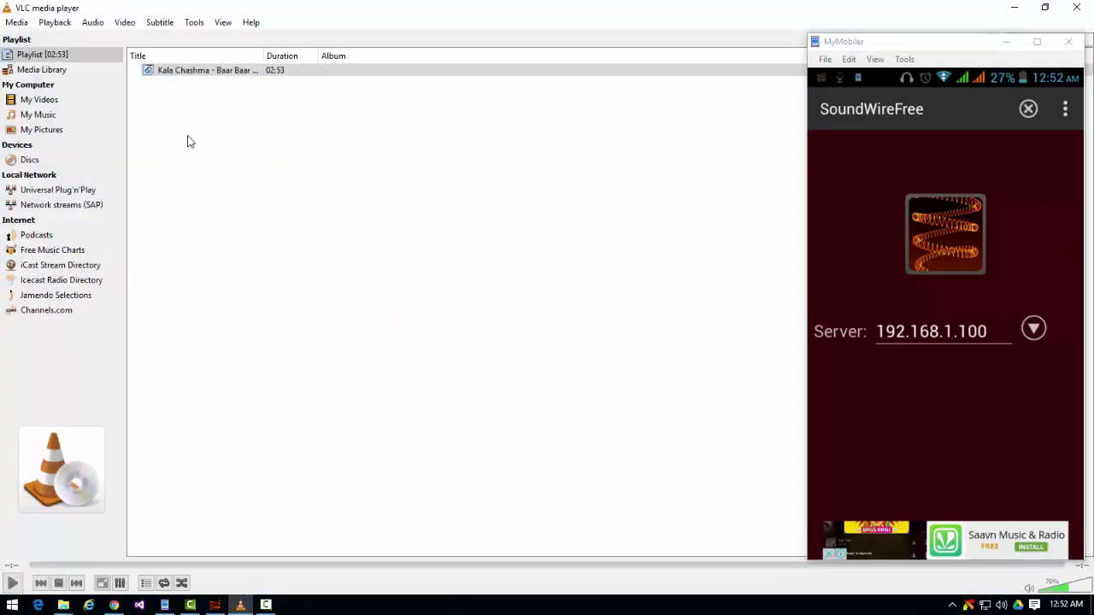
double_click(170, 73)
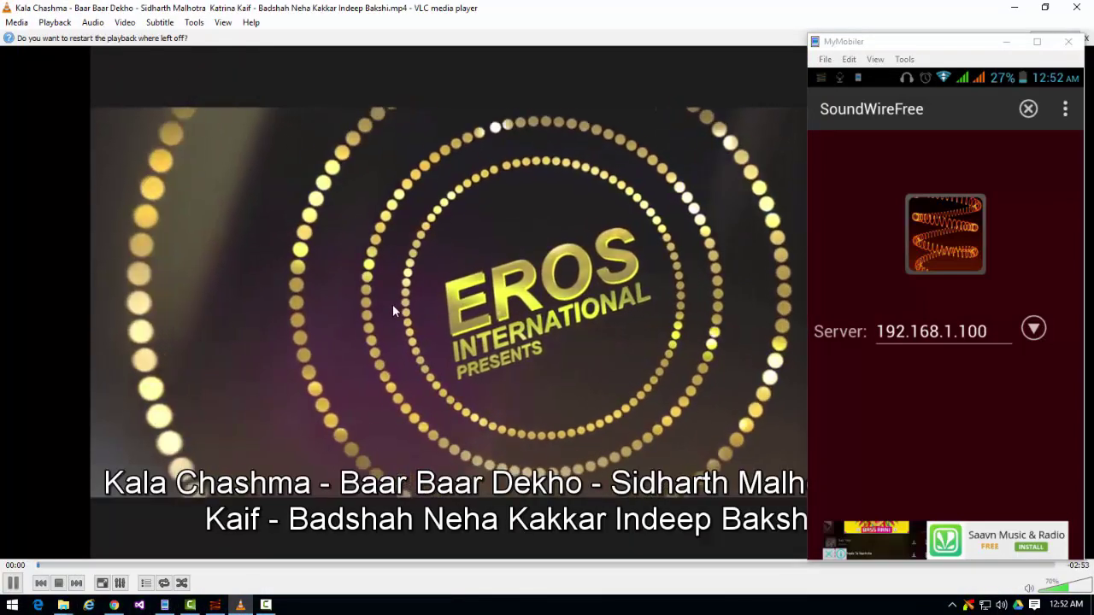